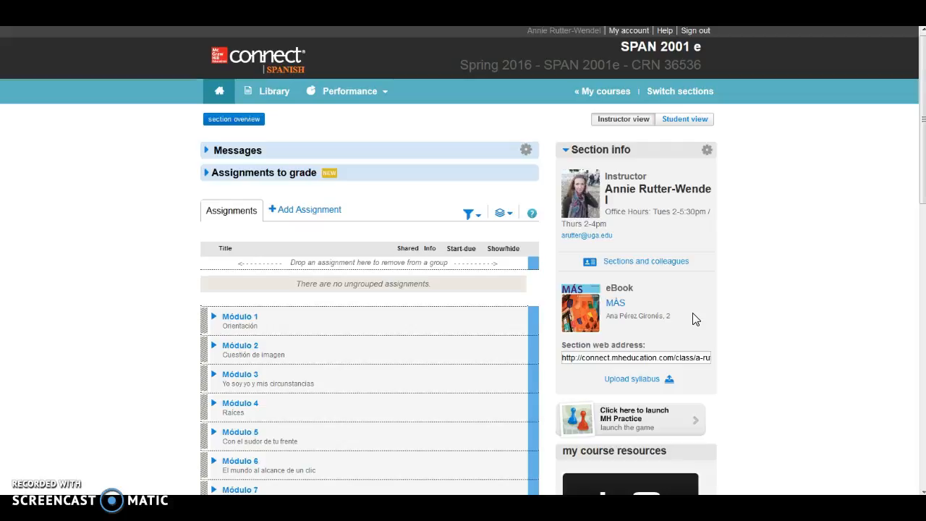
# Add a new assignment to the SPAN 2001 e section, choosing writing assignment as its type.
pyautogui.click(300, 214)
pyautogui.click(341, 226)
pyautogui.scroll(-2, 343, 239)
pyautogui.scroll(-1, 344, 241)
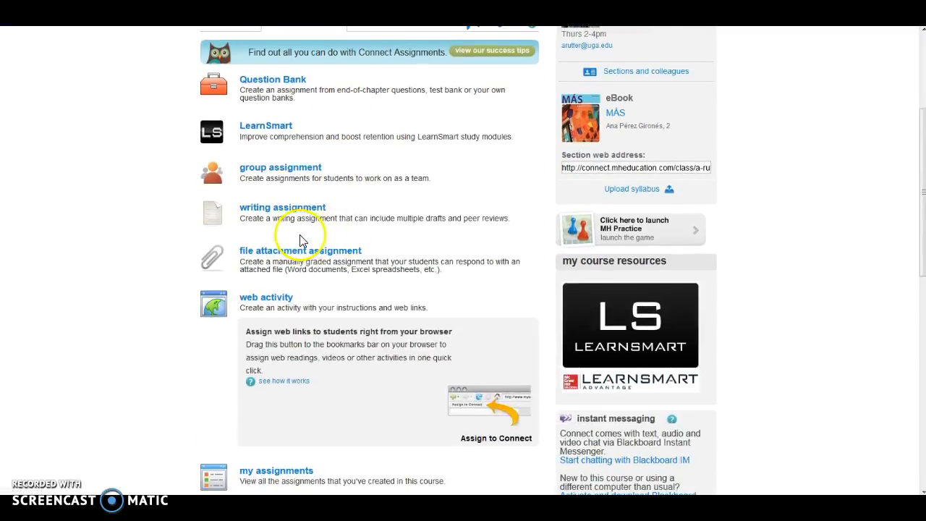
pyautogui.click(280, 207)
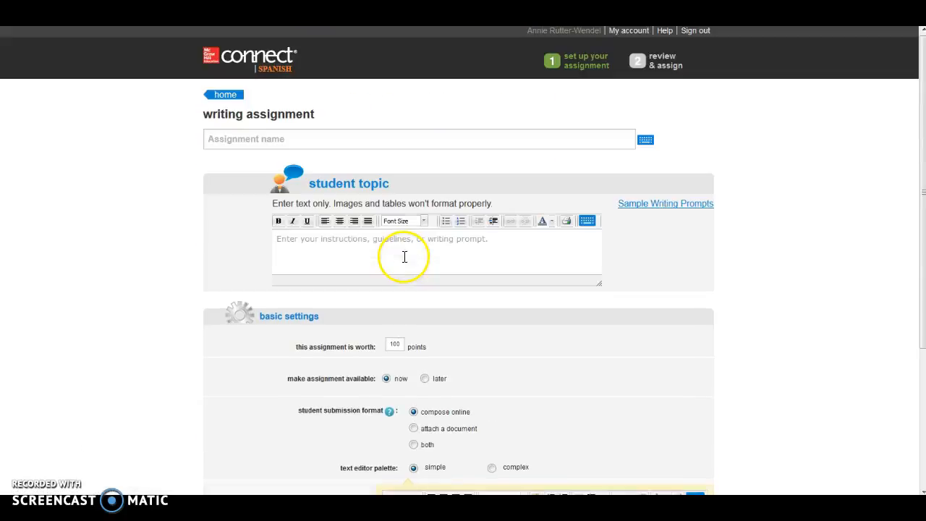
# Name the assignment "Writing assessment" and enter the student topic "Please view this document for the prompt and instructions." with "this document" linked.
pyautogui.click(393, 142)
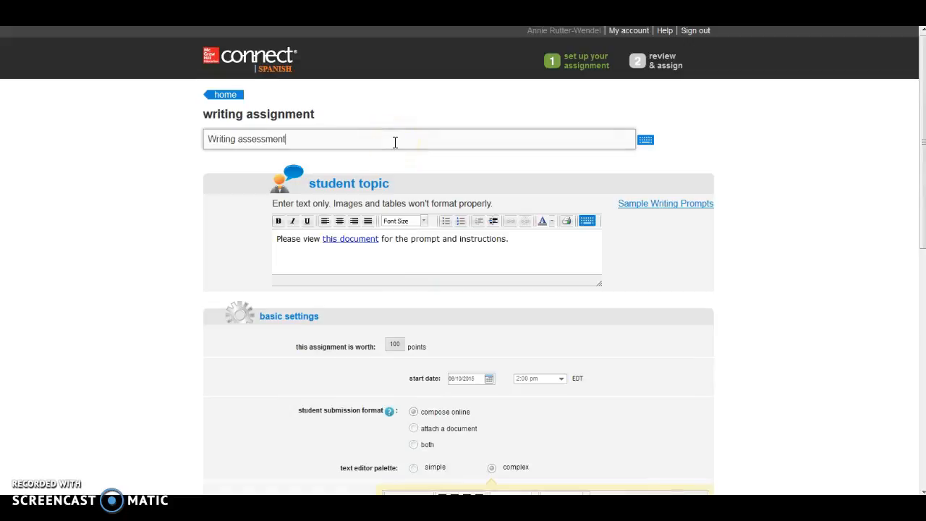
pyautogui.click(446, 259)
pyautogui.click(462, 257)
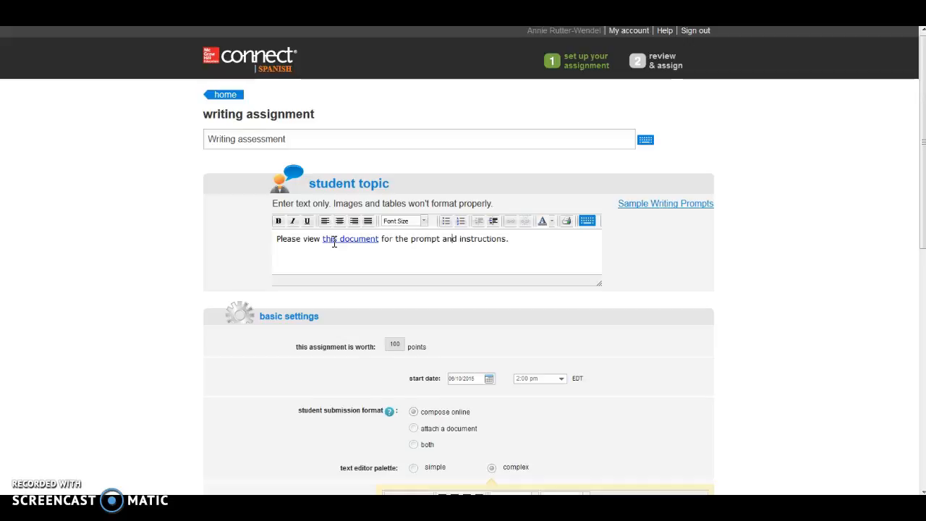
# Review the basic settings and draft options, and check the calendar for the first draft's due date.
pyautogui.scroll(-4, 181, 337)
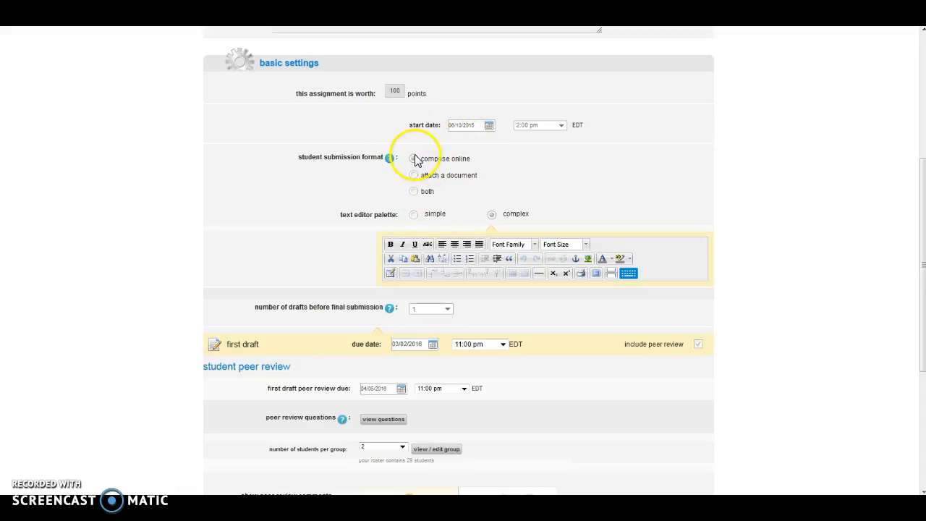
pyautogui.scroll(-3, 448, 123)
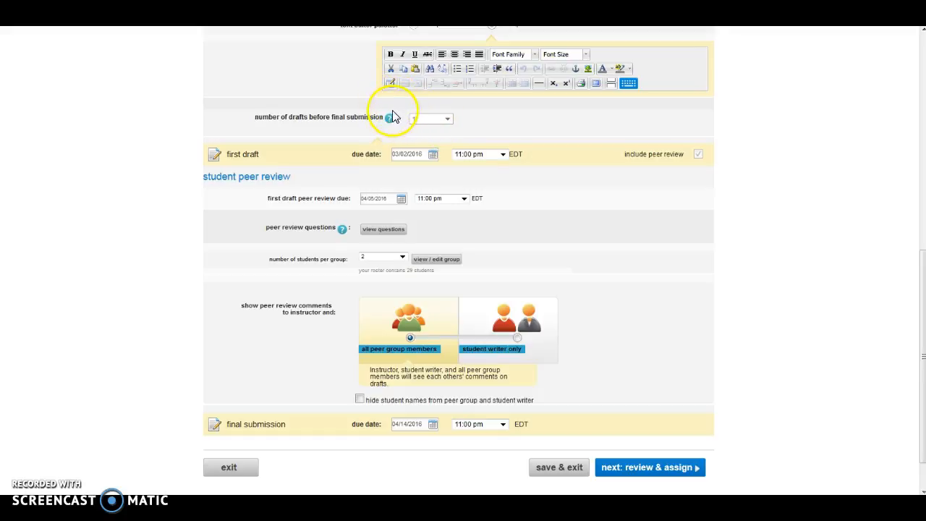
pyautogui.scroll(-1, 405, 123)
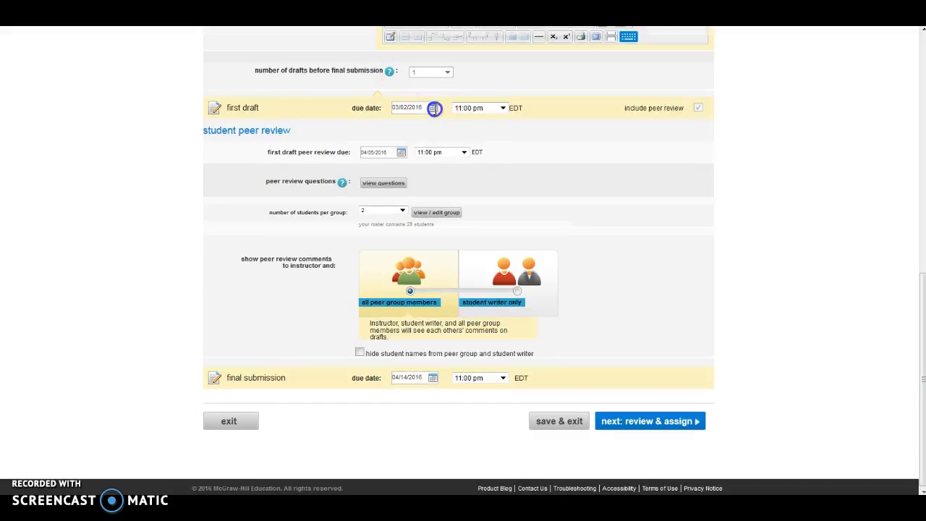
pyautogui.click(433, 108)
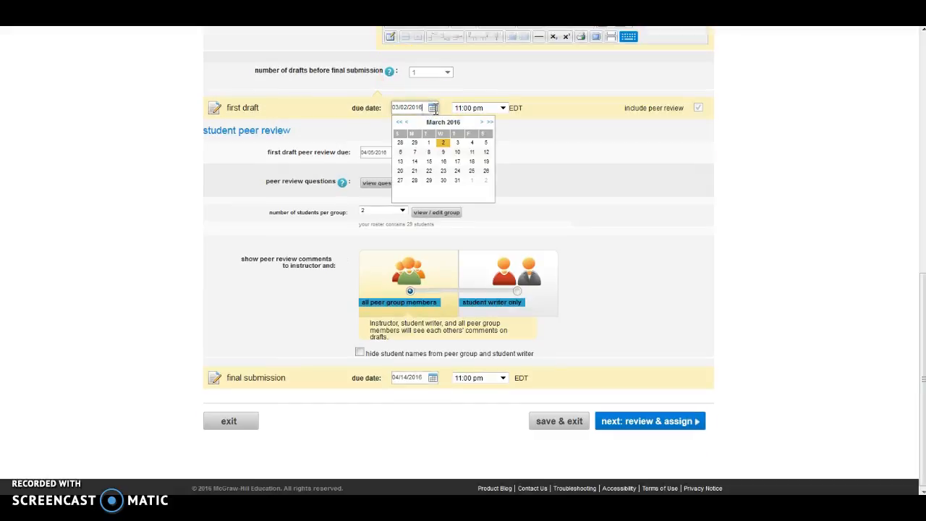
pyautogui.doubleClick(435, 110)
pyautogui.click(544, 170)
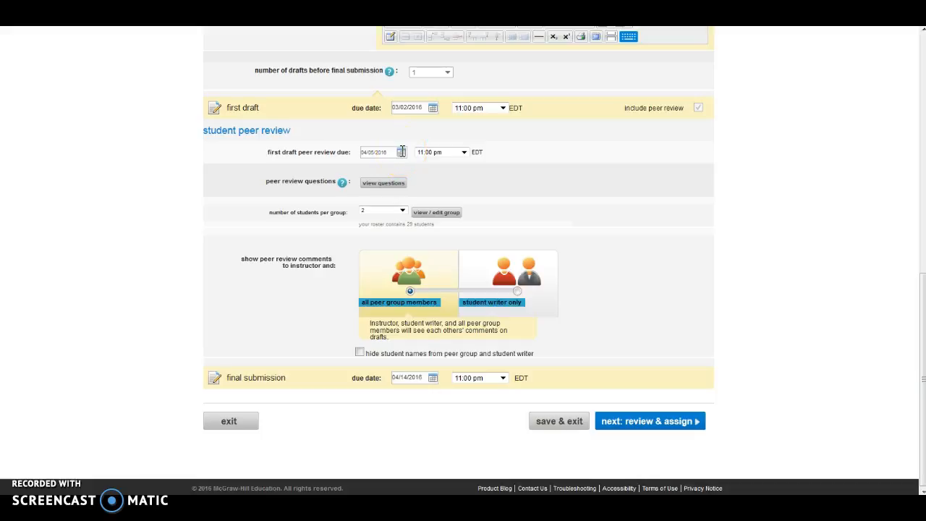
# Examine the assignment's peer review questions, including those in the Vocabulary category.
pyautogui.click(382, 186)
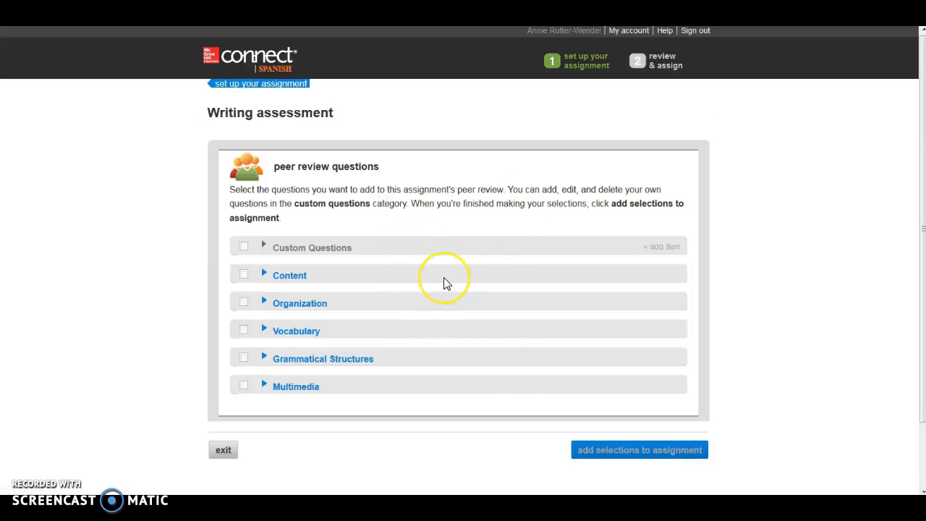
pyautogui.scroll(-2, 444, 278)
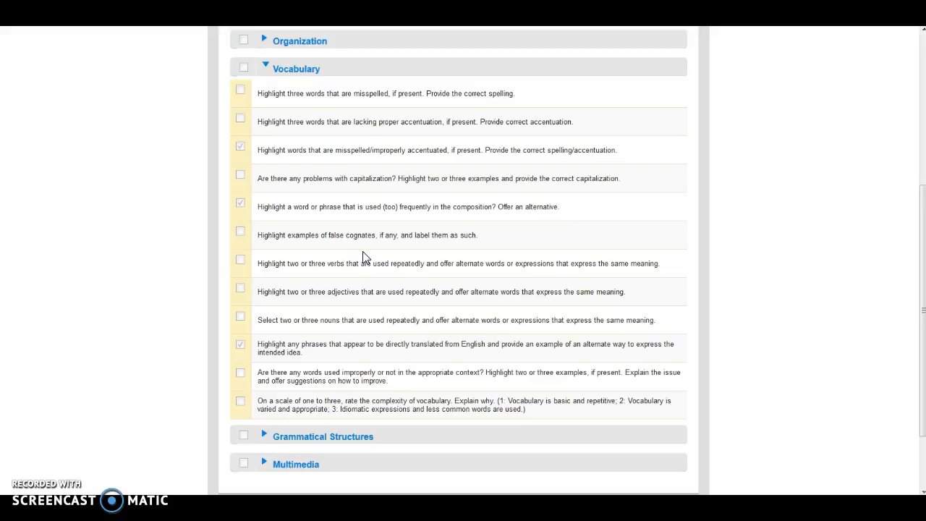
pyautogui.click(371, 259)
pyautogui.click(382, 269)
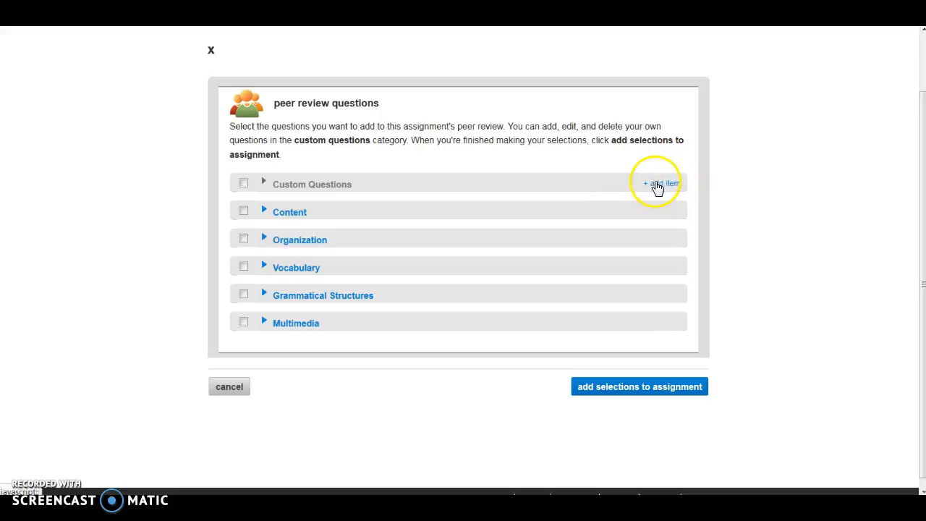
# Open blank custom question entries for the peer review and add the question selections to the assignment.
pyautogui.click(659, 186)
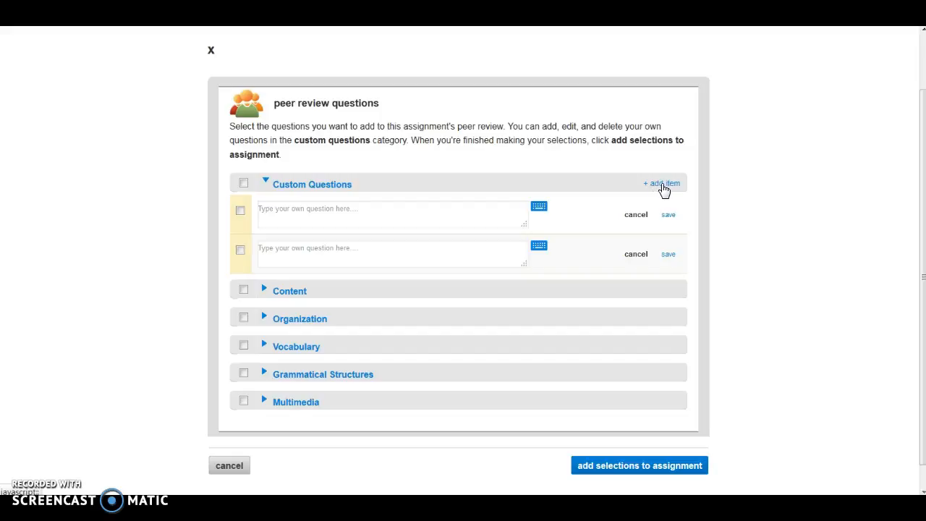
pyautogui.click(630, 387)
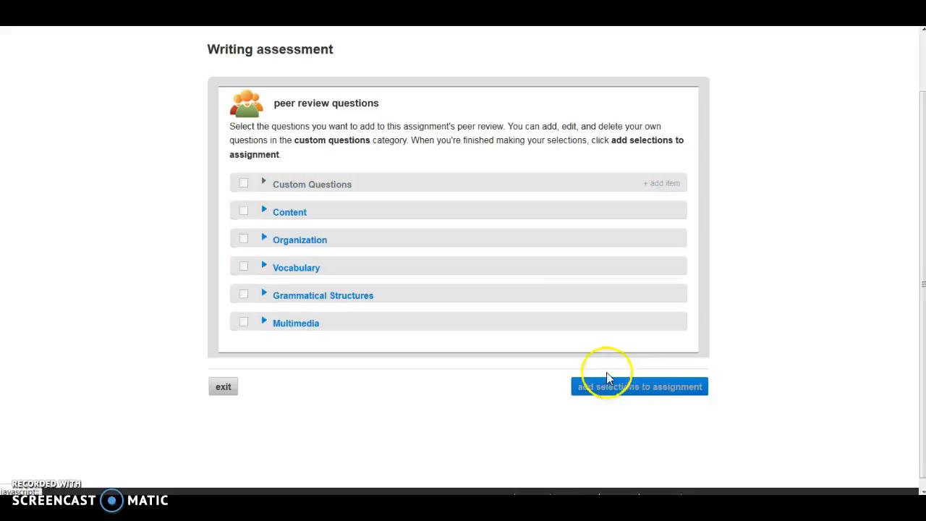
pyautogui.click(628, 386)
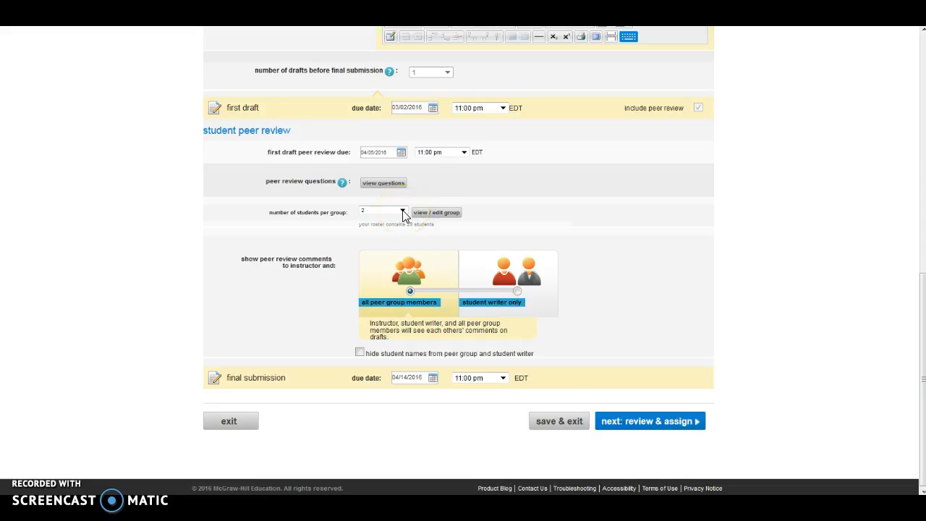
# Set the peer review groups to 2 students and hide student names from the peer group and student writer.
pyautogui.click(402, 213)
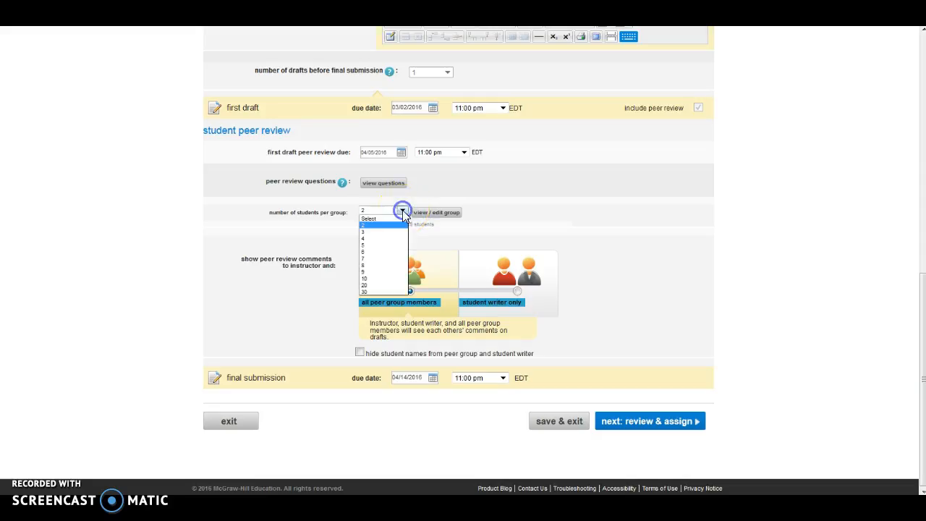
pyautogui.click(369, 225)
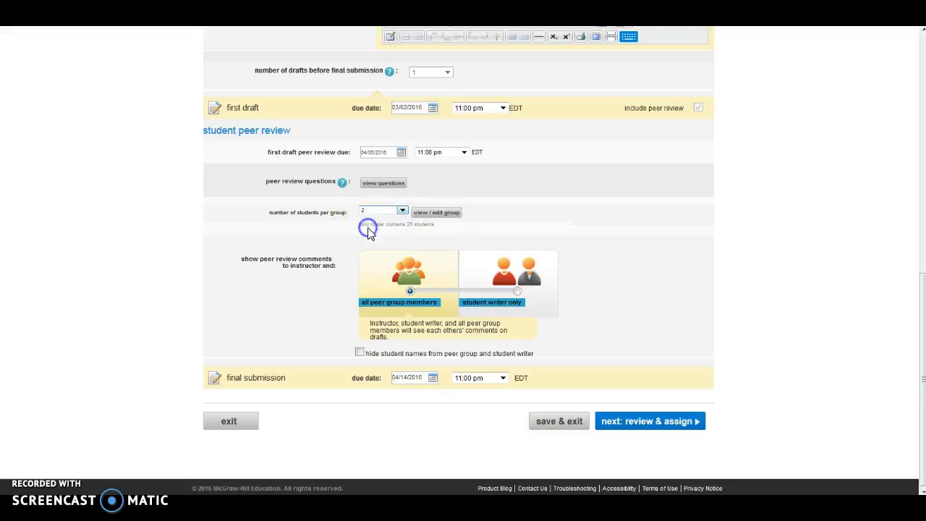
pyautogui.click(433, 340)
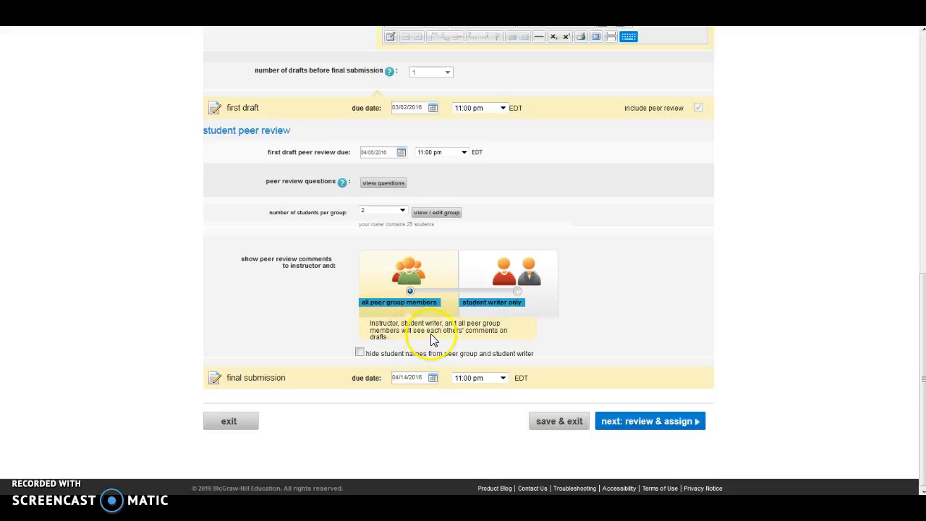
pyautogui.click(360, 353)
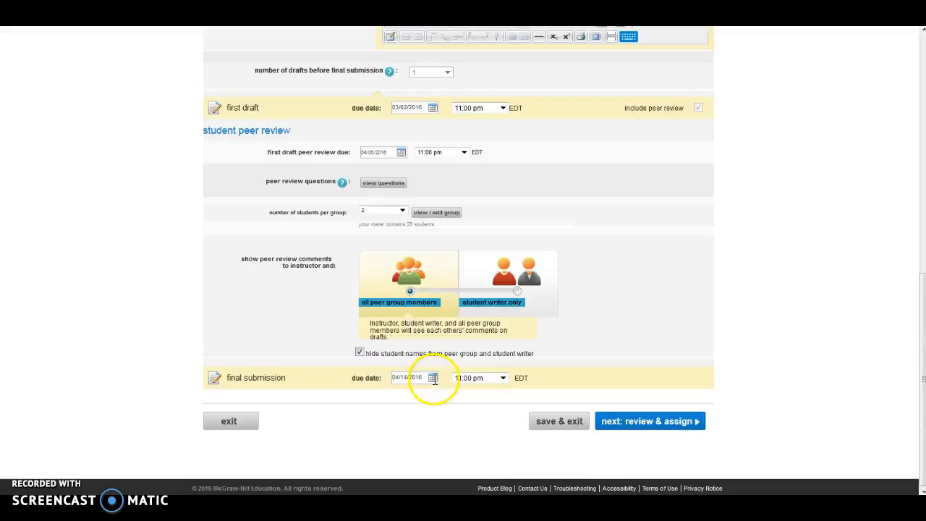
# Check the final submission's due date and gradebook category, and assign the writing assignment to the sections.
pyautogui.click(433, 377)
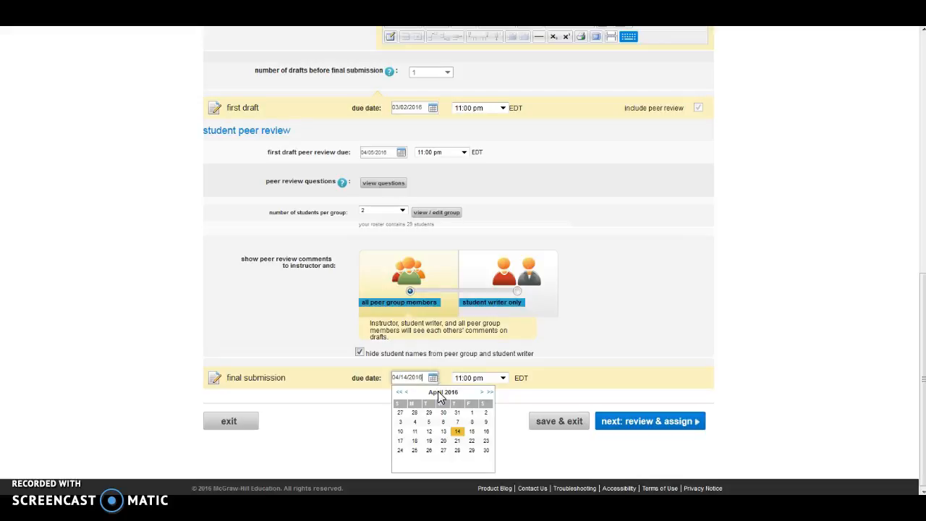
pyautogui.click(651, 424)
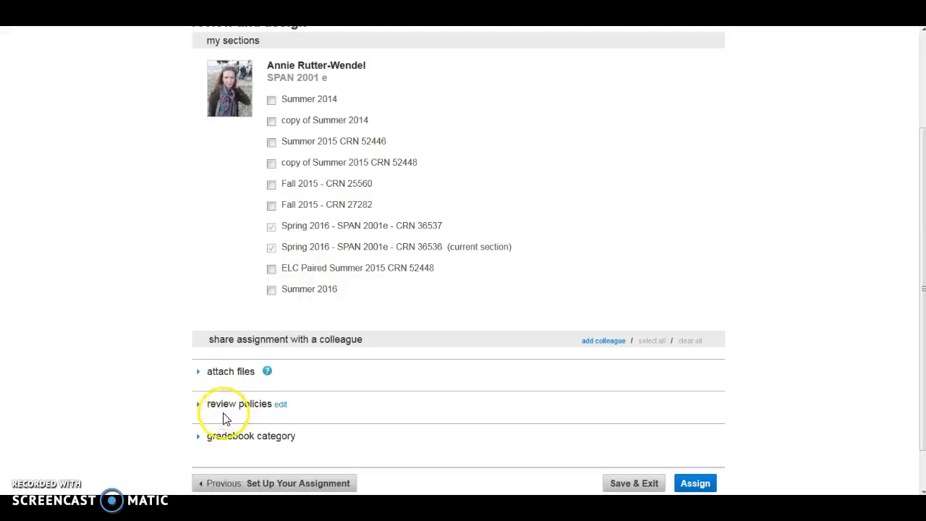
pyautogui.click(205, 435)
pyautogui.scroll(-1, 304, 425)
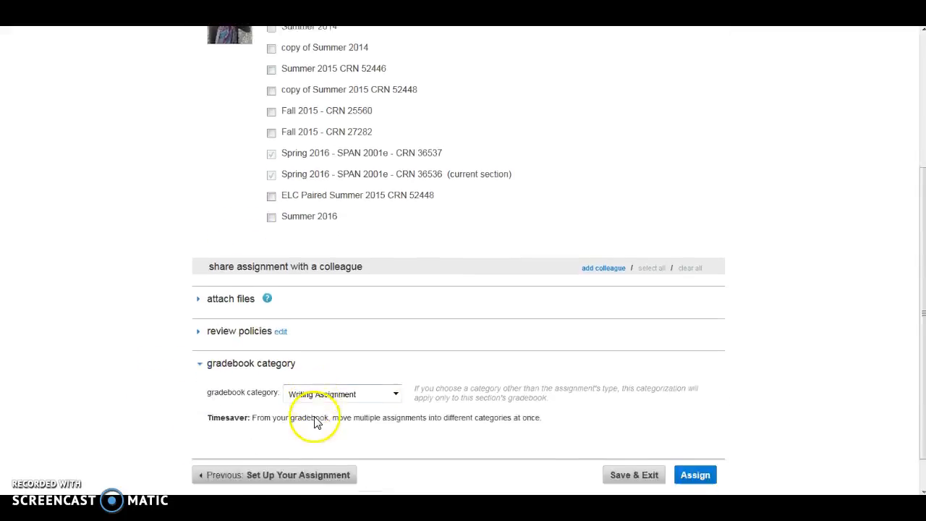
pyautogui.scroll(-1, 315, 423)
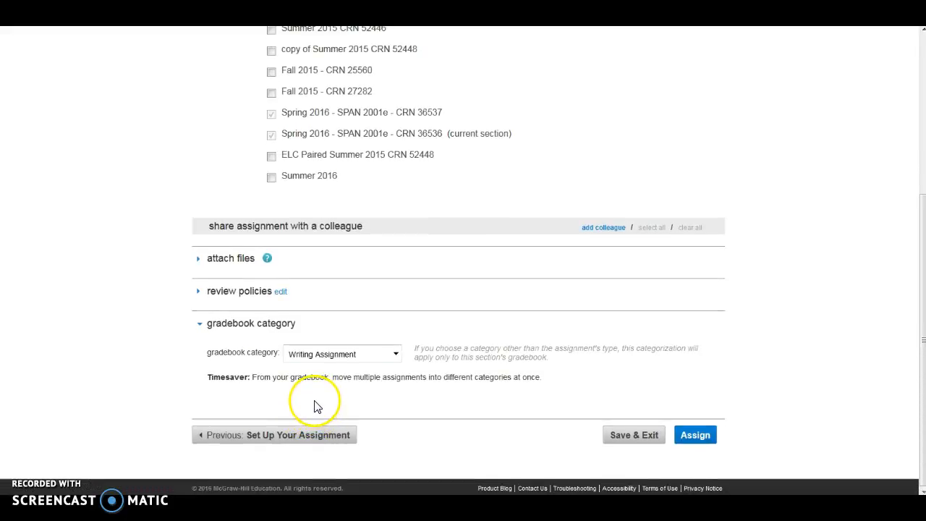
pyautogui.click(696, 436)
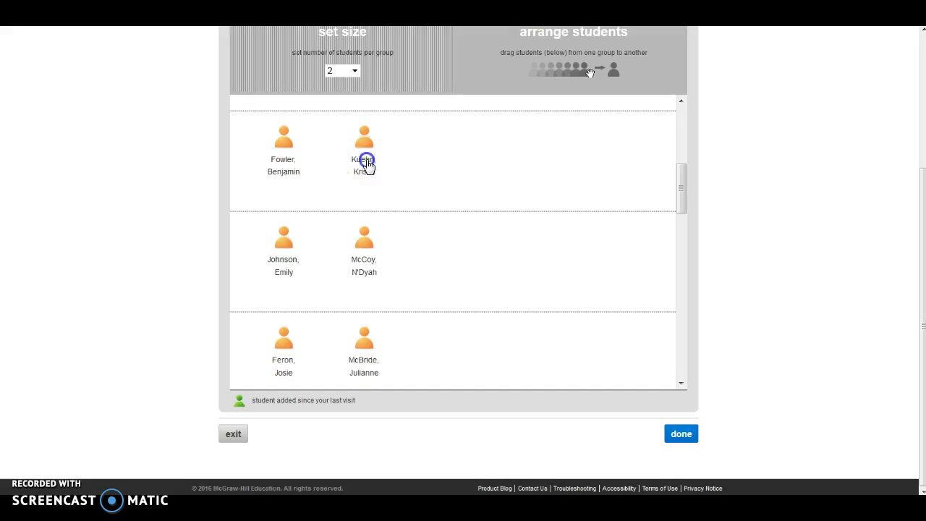
# Try moving a student into another two-person peer review group and back to the original one.
pyautogui.moveTo(366, 164); pyautogui.dragTo(440, 272)
pyautogui.moveTo(350, 287); pyautogui.dragTo(364, 168)
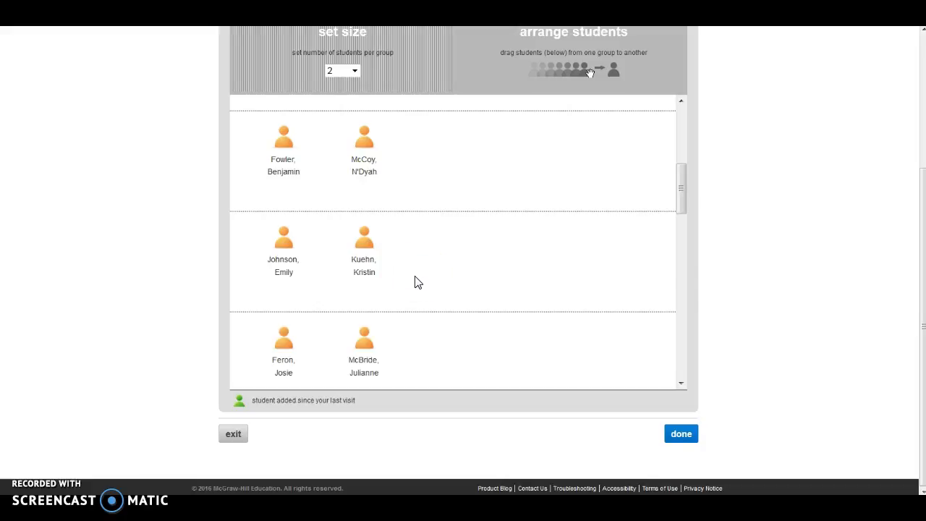
pyautogui.click(528, 393)
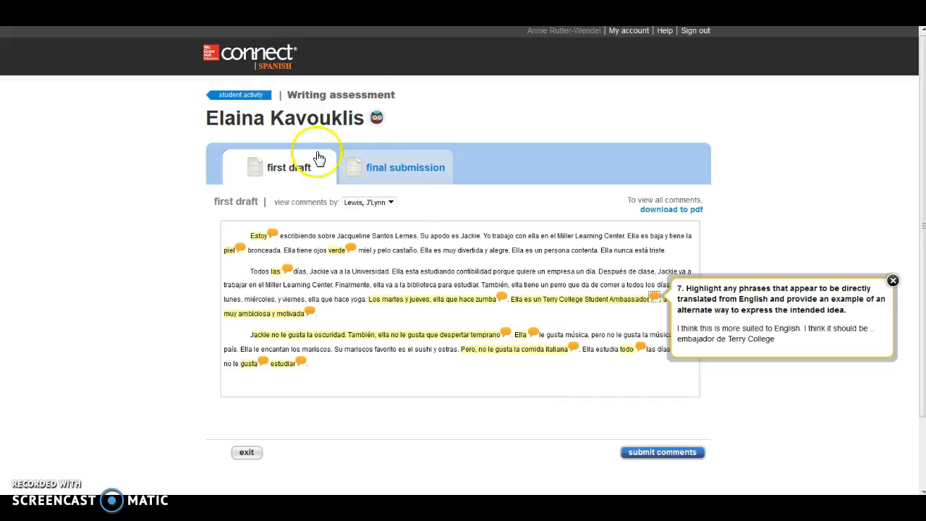
# Examine the student's final submission, including the instructor's comments and the scoring area.
pyautogui.click(403, 171)
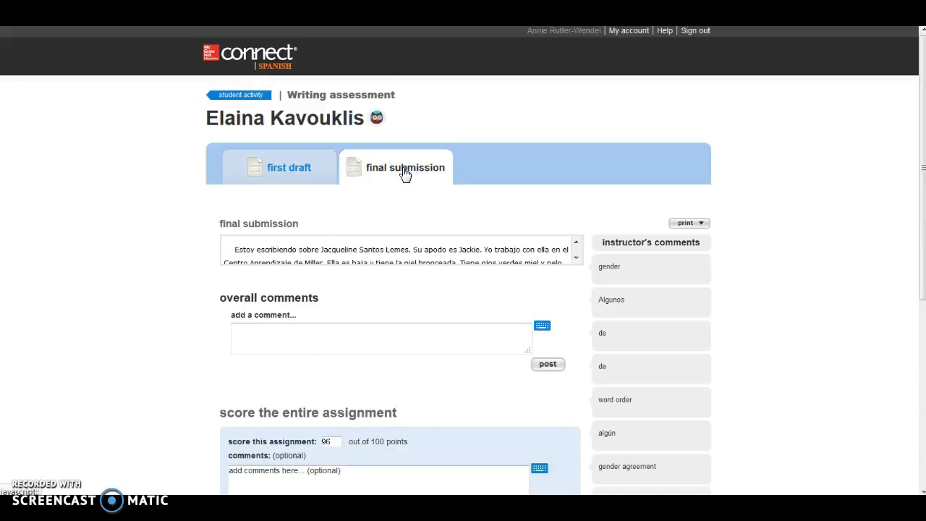
pyautogui.scroll(-1, 525, 279)
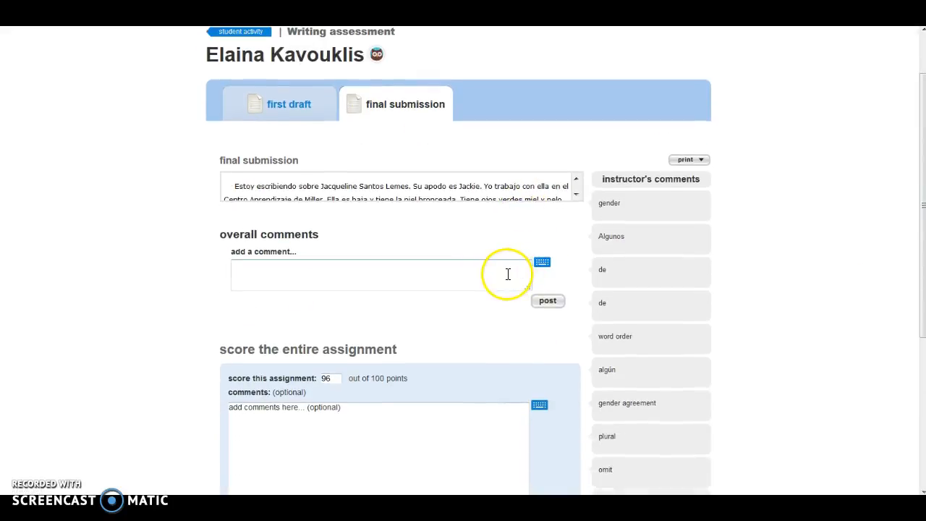
pyautogui.scroll(-2, 508, 275)
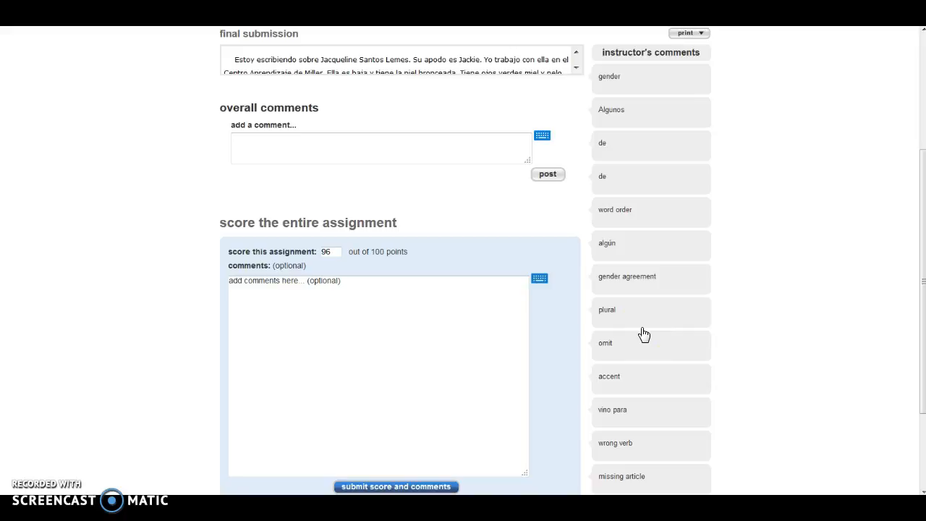
pyautogui.click(656, 333)
pyautogui.scroll(-2, 648, 334)
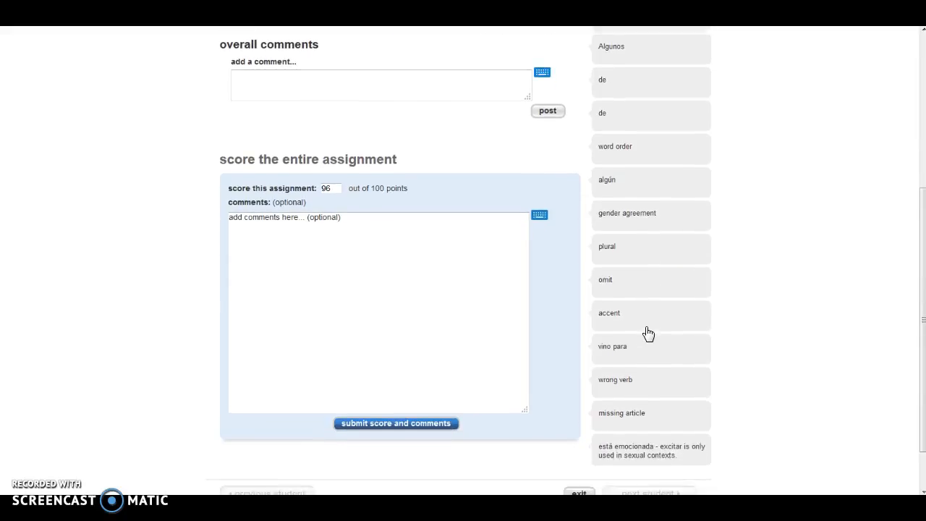